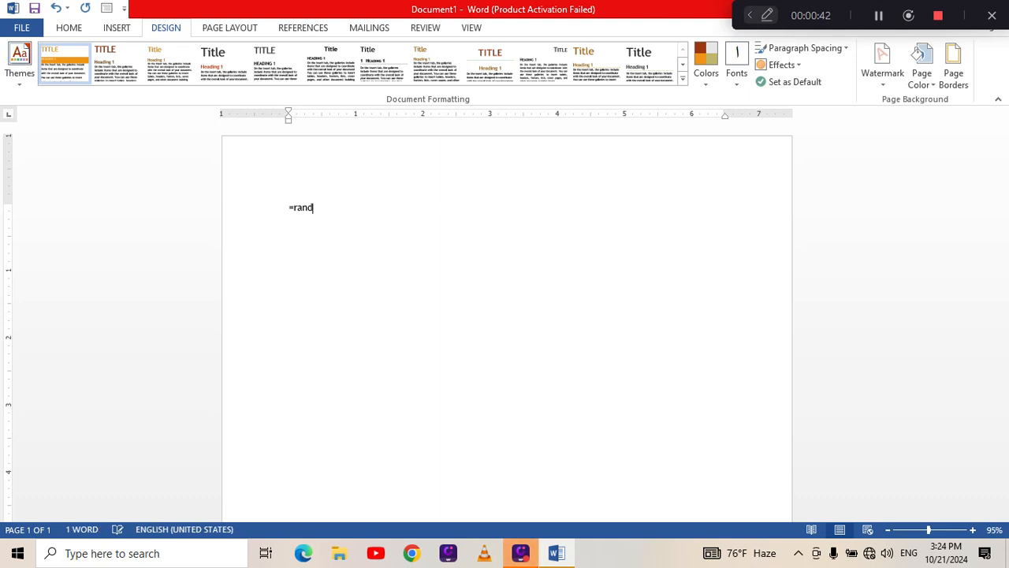
Fill the blank document with sample paragraphs by completing the =rand() function.
type("()")
key("Return")
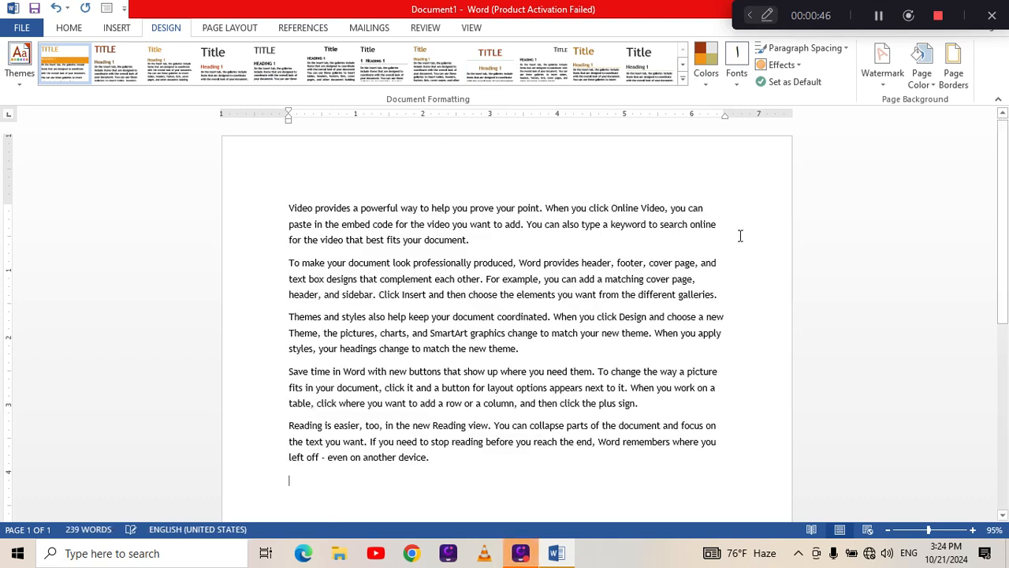
Set the page color to a light green theme color and apply the Banded theme to the document.
left_click(921, 75)
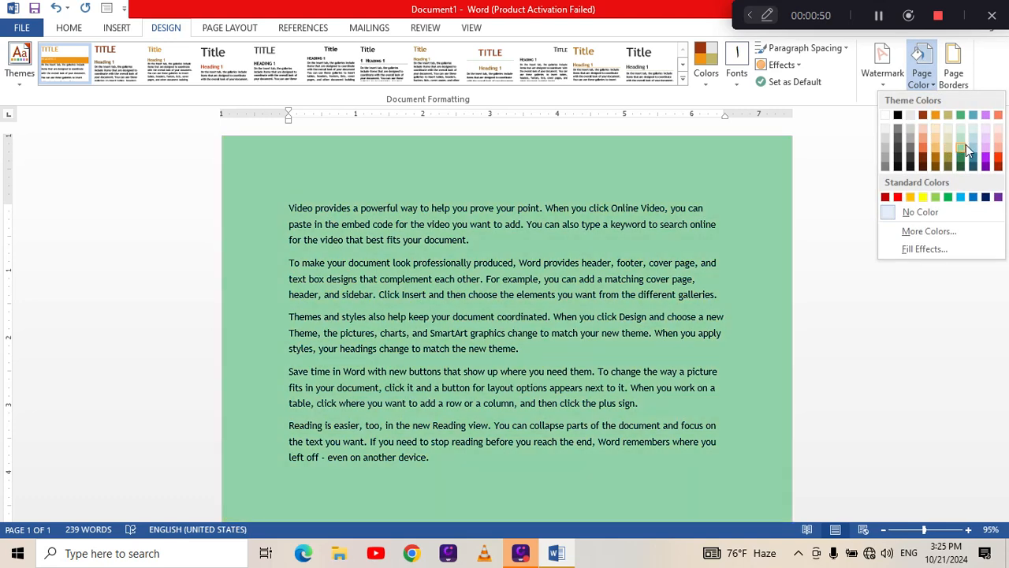
left_click(965, 145)
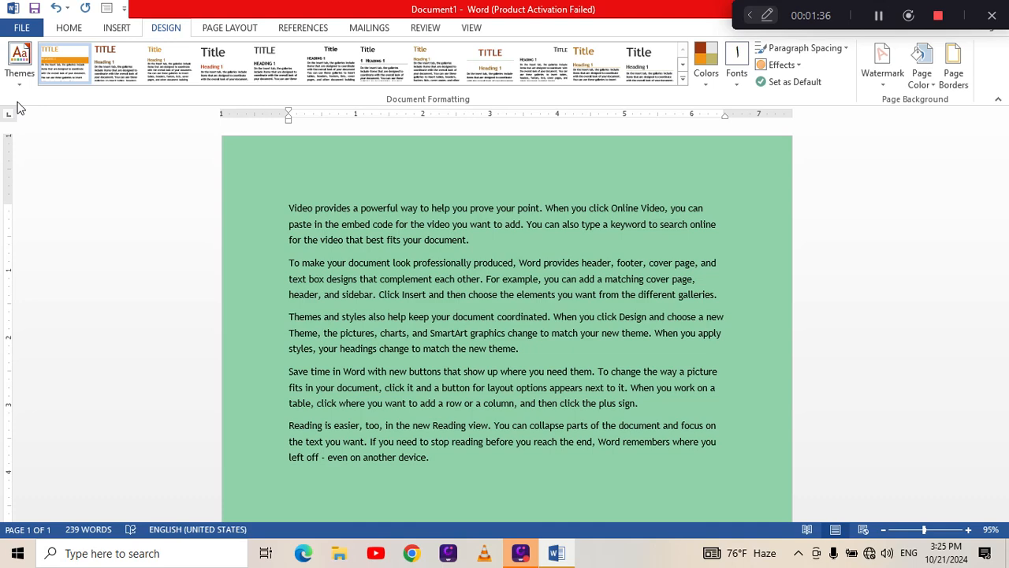
left_click(20, 63)
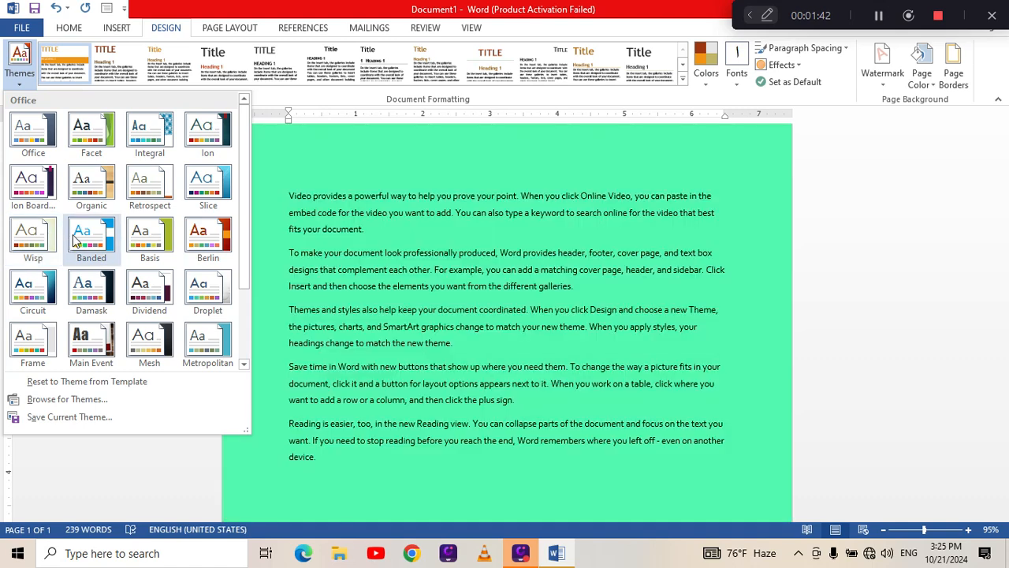
left_click(73, 240)
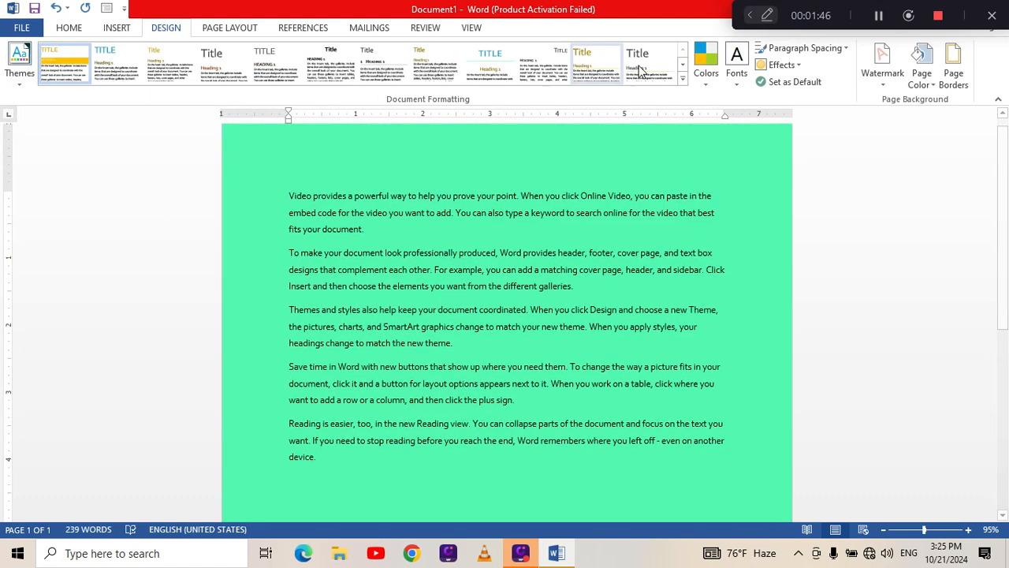
Add a custom diagonal text watermark, replacing the default text ASAP with the person's name.
left_click(882, 75)
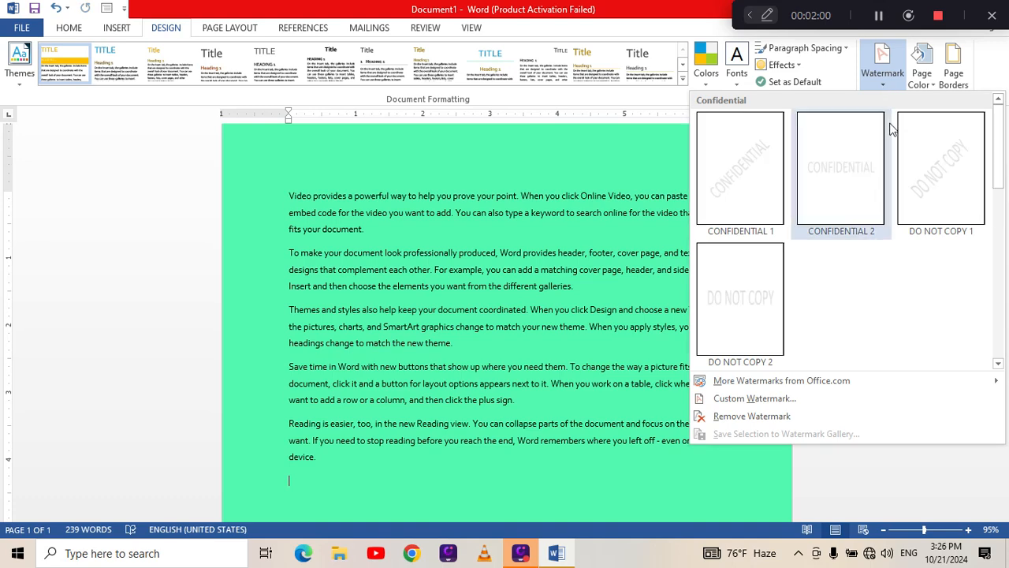
left_click(767, 402)
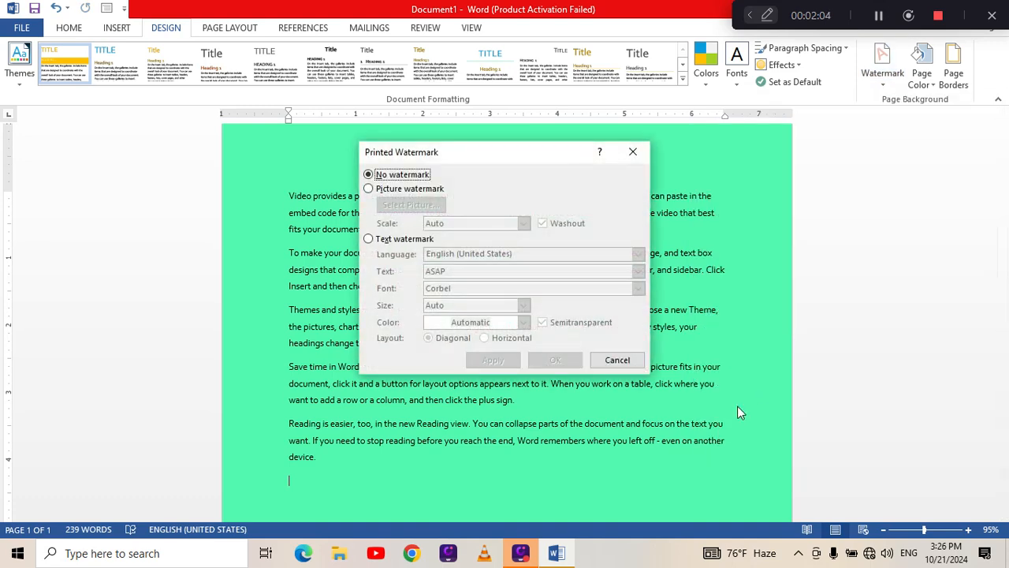
left_click(371, 241)
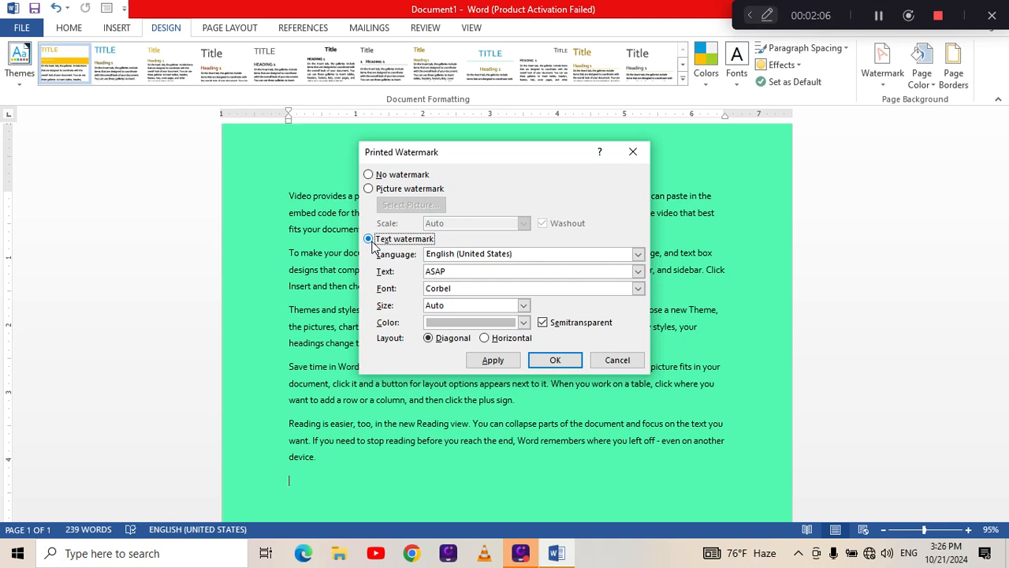
left_click(464, 272)
key("BackSpace")
key("BackSpace")
key("BackSpace")
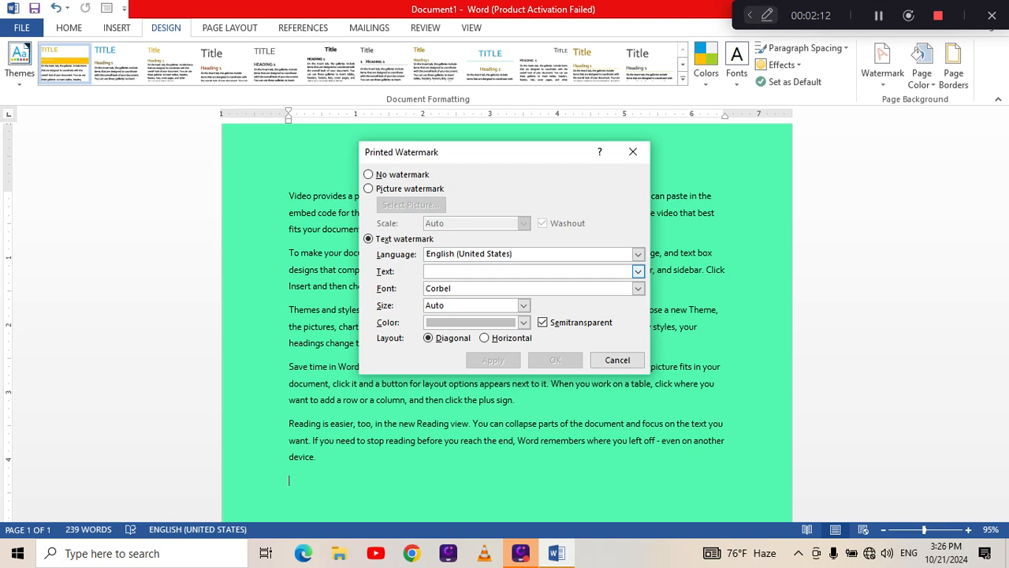
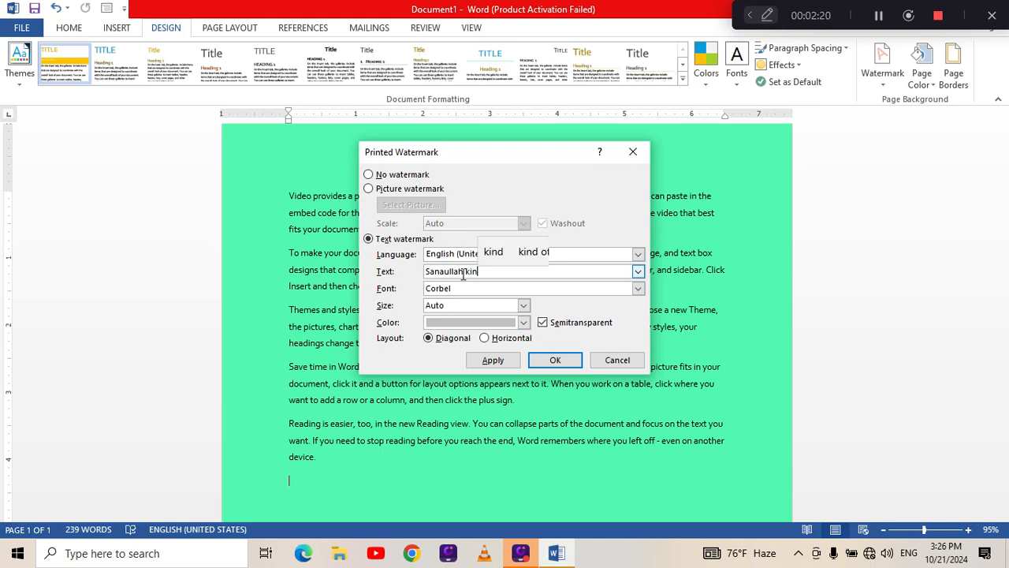
left_click(555, 359)
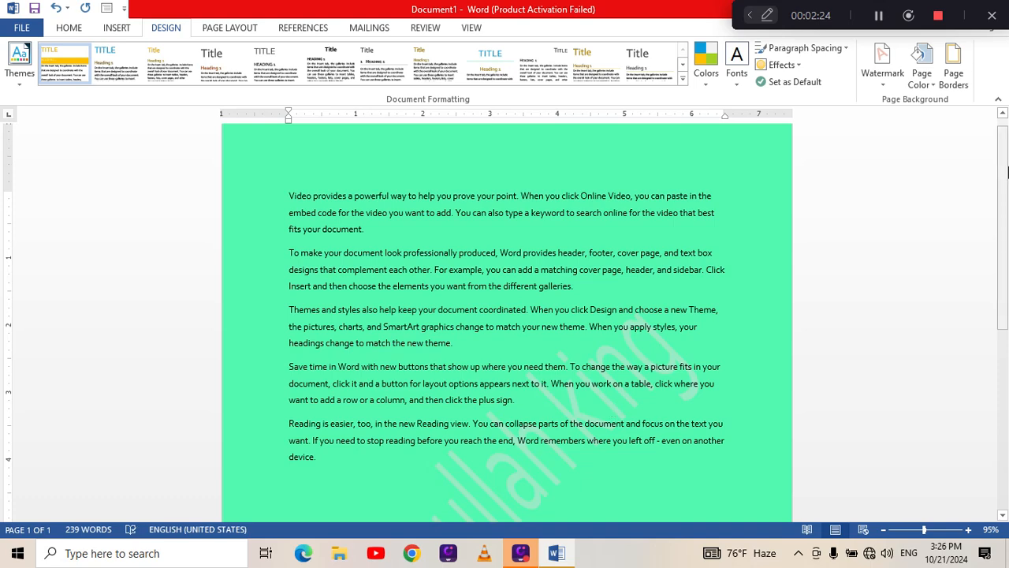
left_click_drag(1008, 206, 1008, 327)
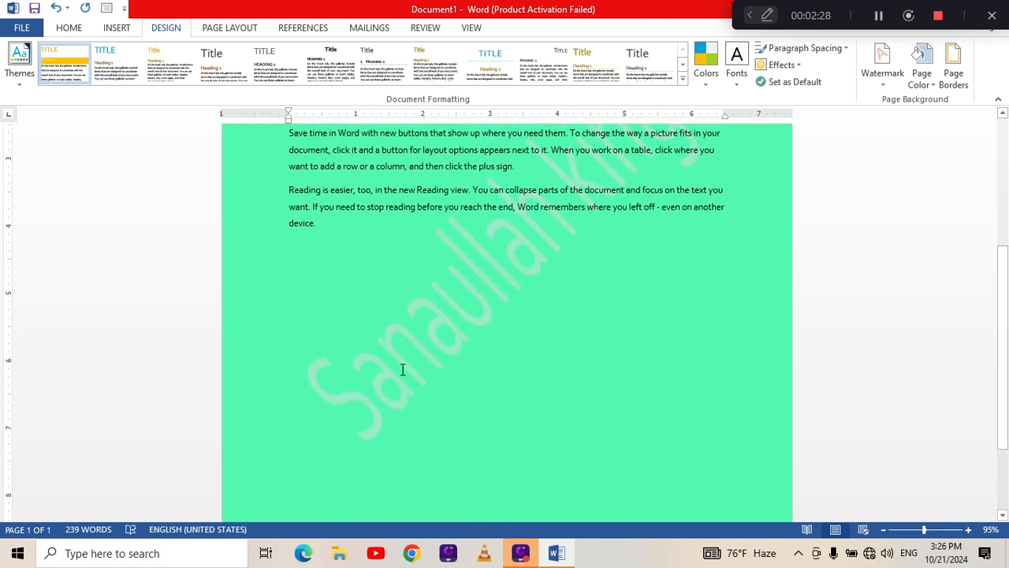
Keep the custom watermark as a text watermark and set its font size to 36.
left_click(885, 85)
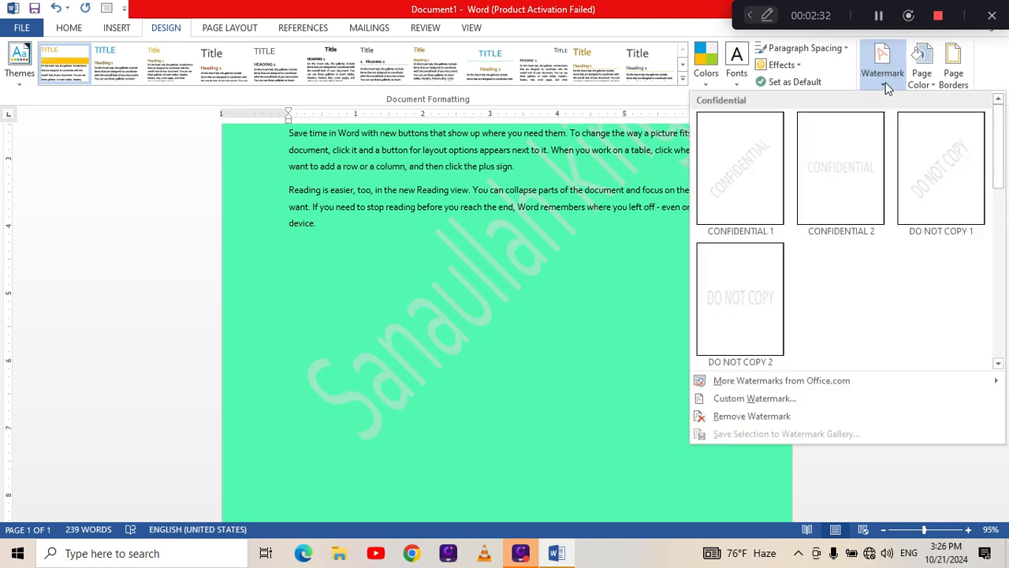
left_click(775, 399)
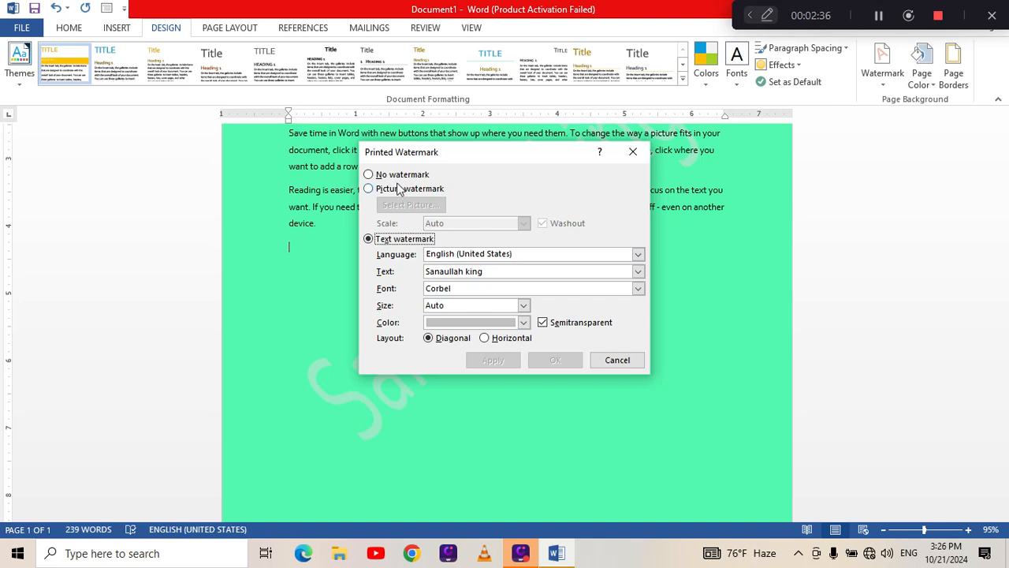
left_click(398, 175)
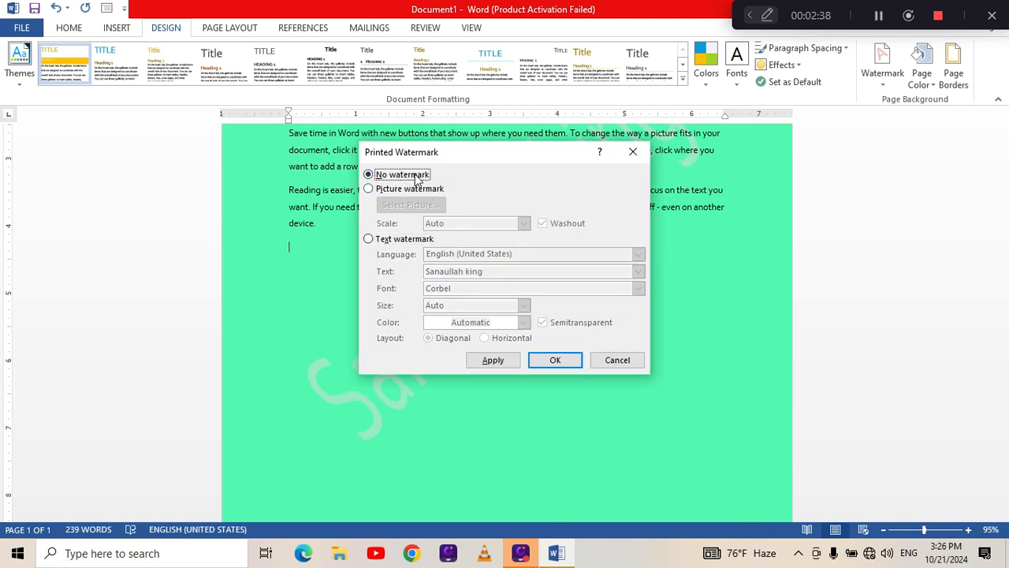
left_click(379, 190)
left_click(370, 176)
left_click(370, 190)
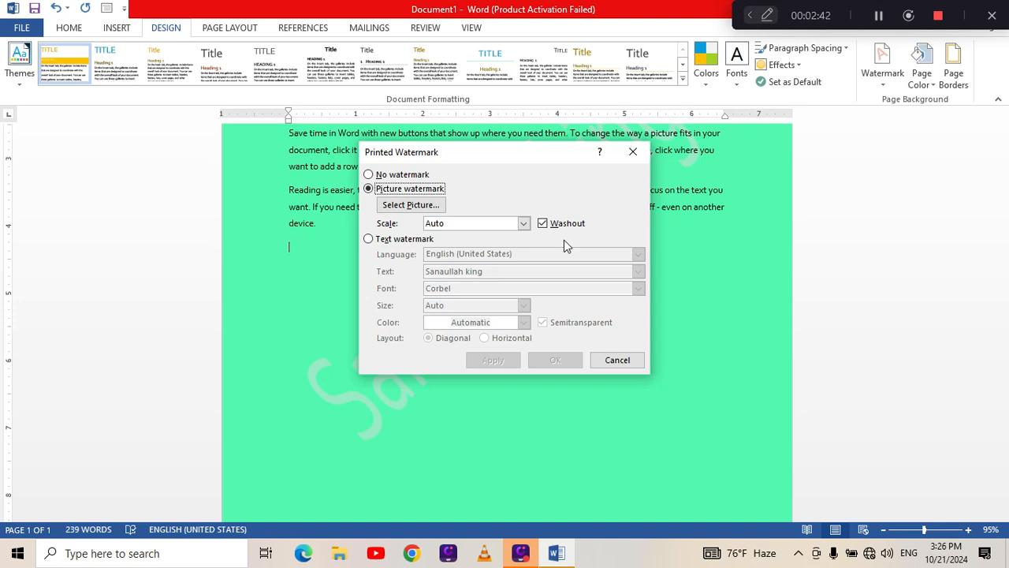
left_click(397, 242)
left_click(524, 305)
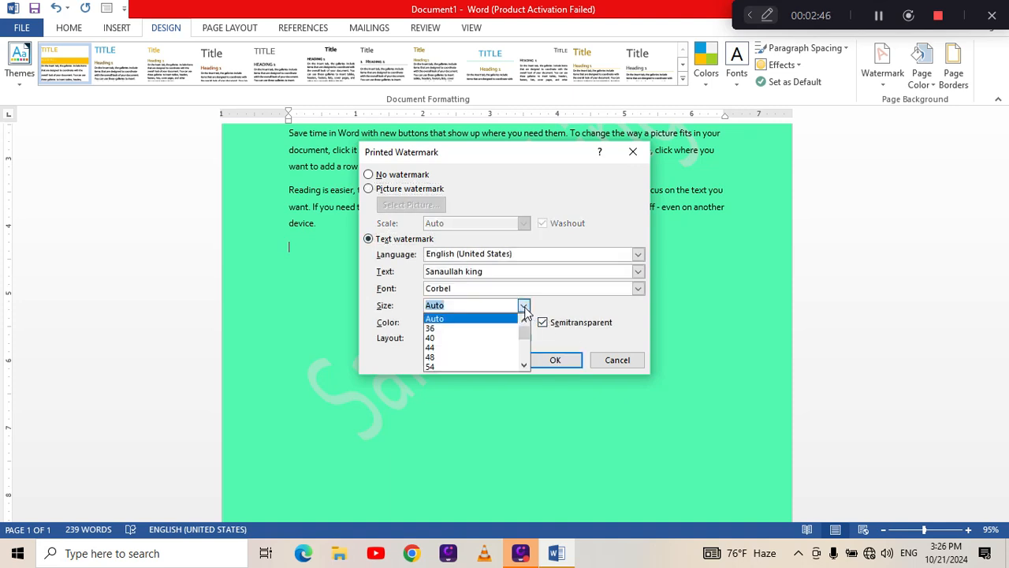
left_click(493, 329)
left_click(544, 357)
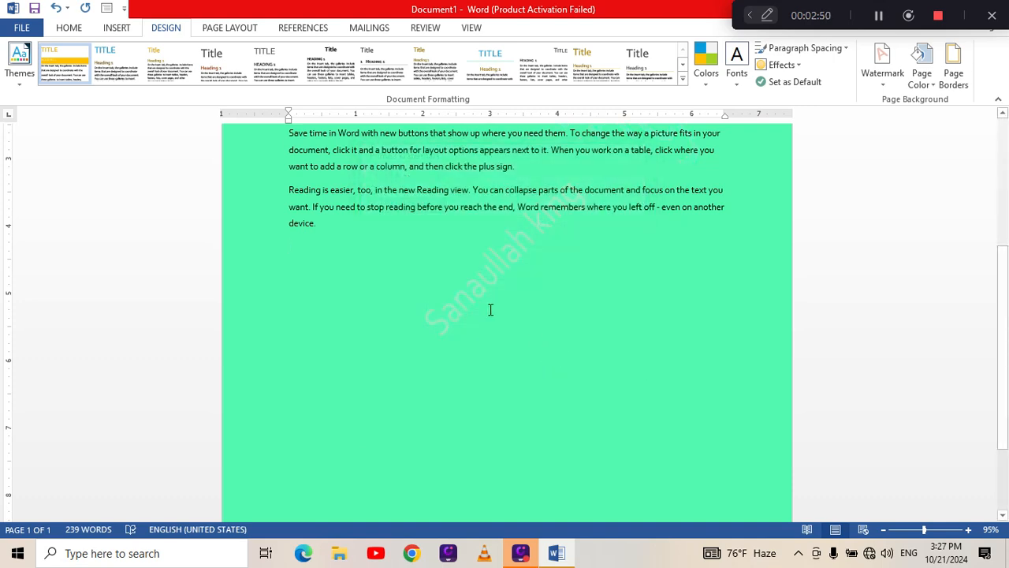
Set the custom text watermark's font size to 54.
left_click(891, 84)
left_click(755, 400)
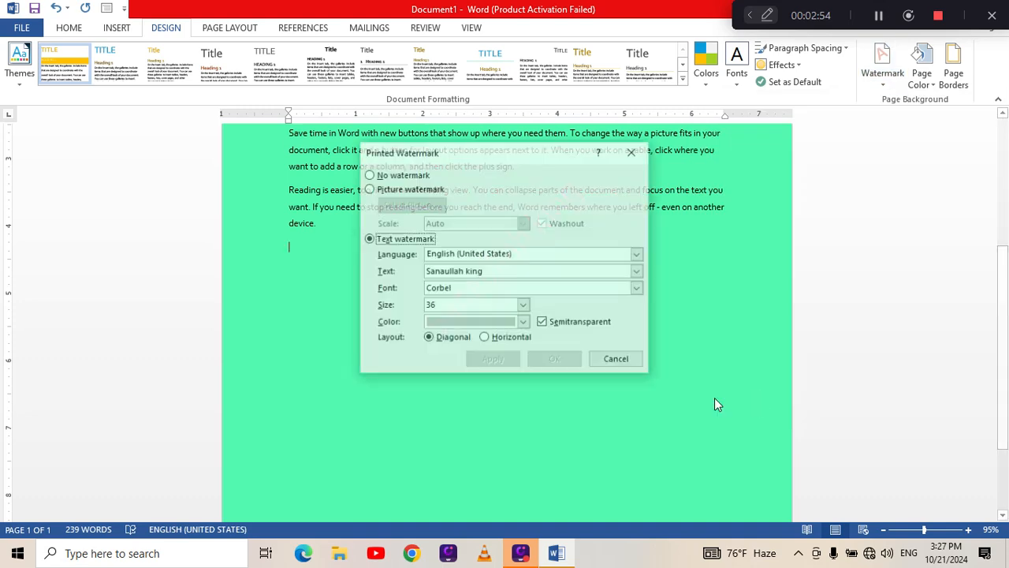
left_click(523, 306)
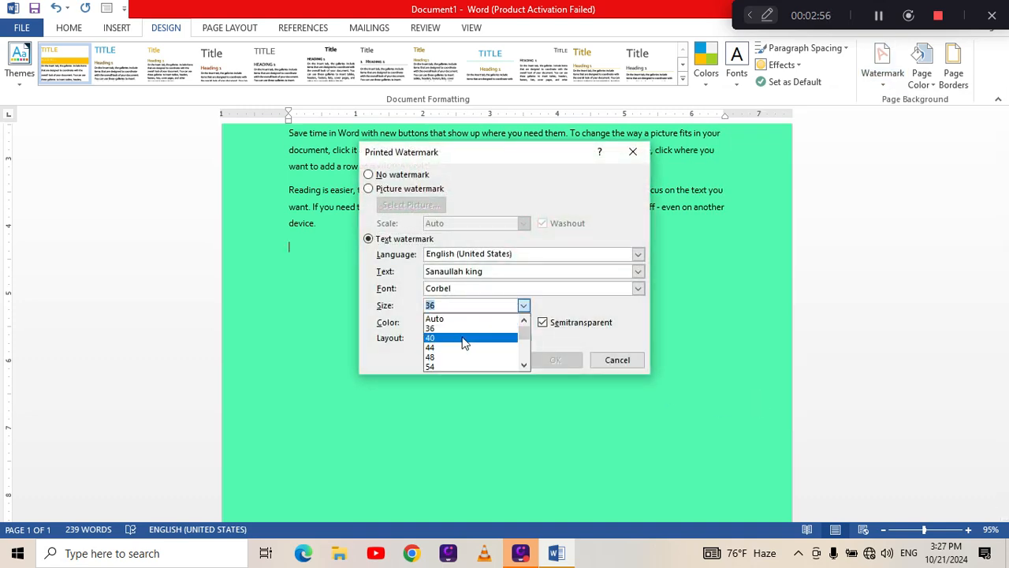
left_click(434, 368)
left_click(556, 360)
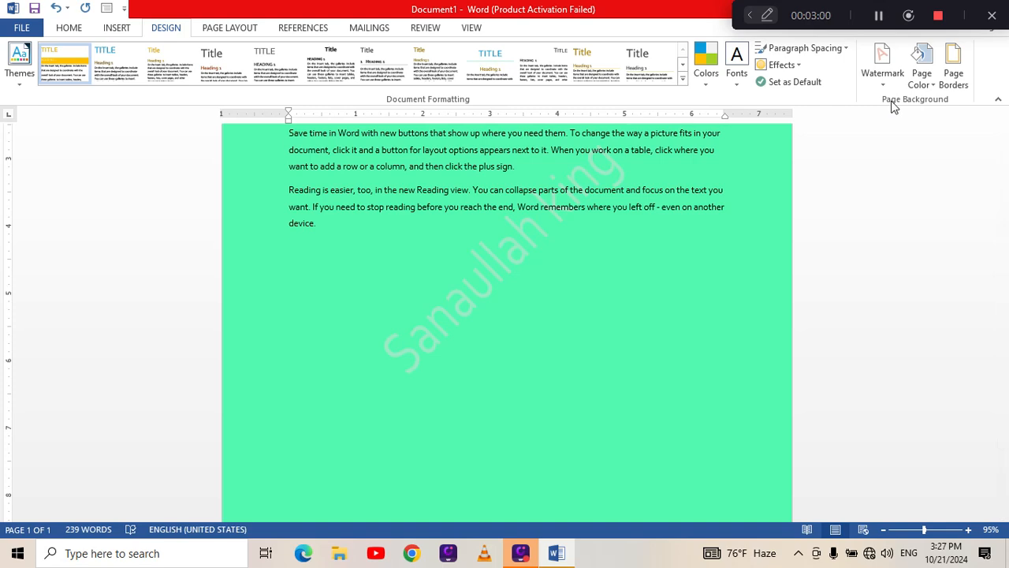
Change the page color to the black theme color and check the page's appearance.
left_click(933, 82)
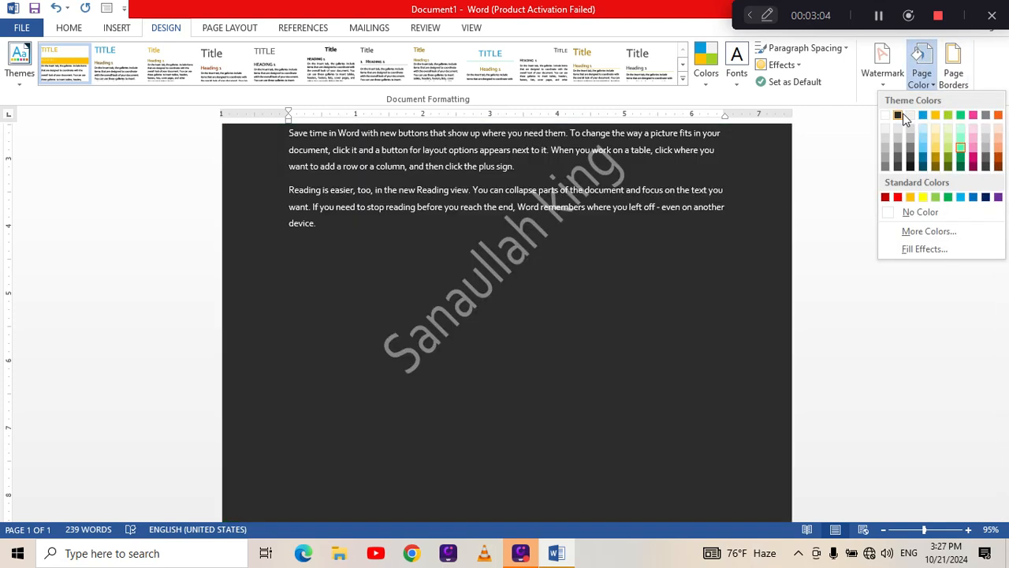
left_click(898, 116)
scroll(667, 195, "up", 5)
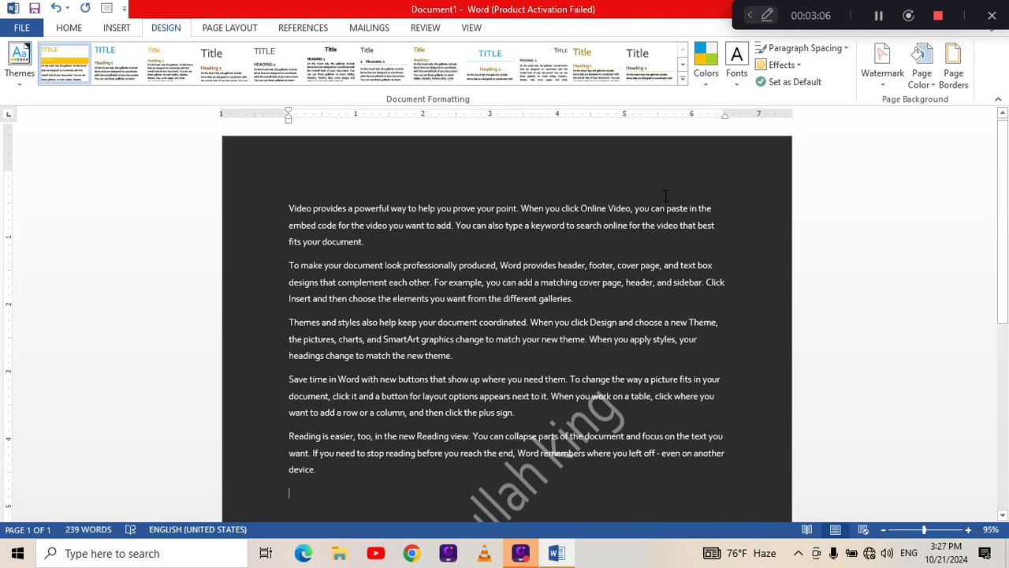
scroll(665, 196, "down", 3)
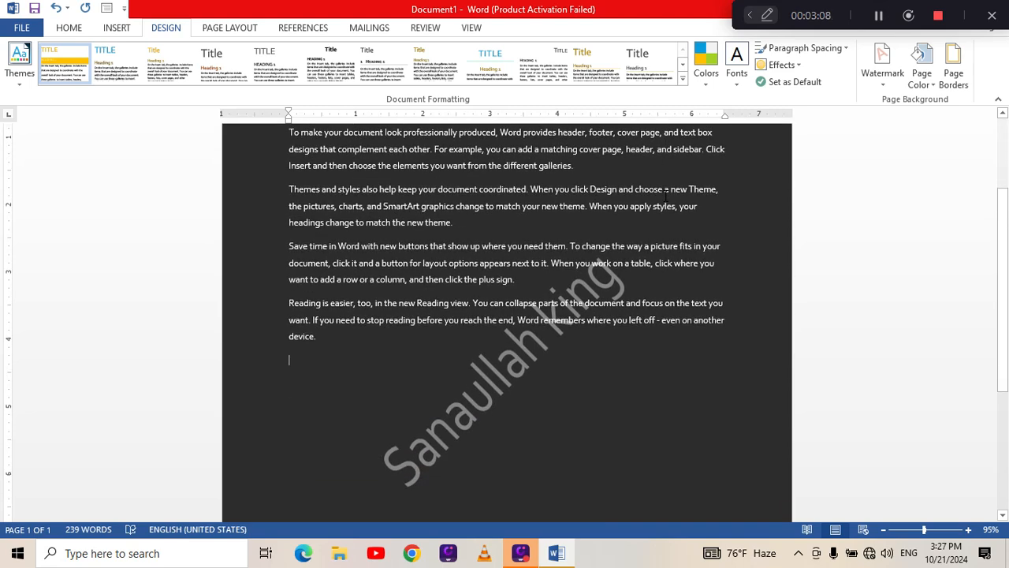
Change the custom text watermark's font to CordiaUPC and check it on the page.
left_click(883, 75)
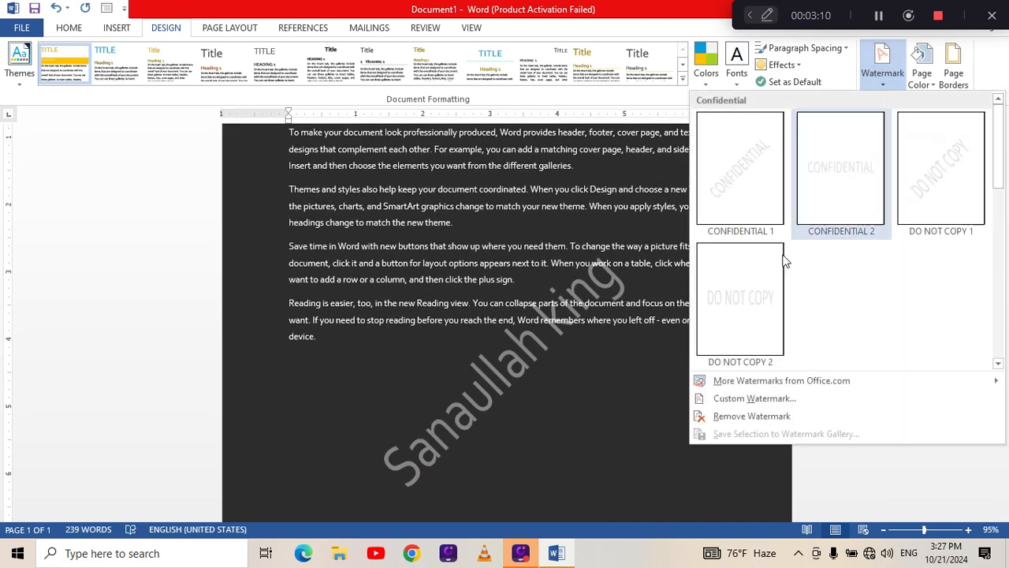
left_click(763, 396)
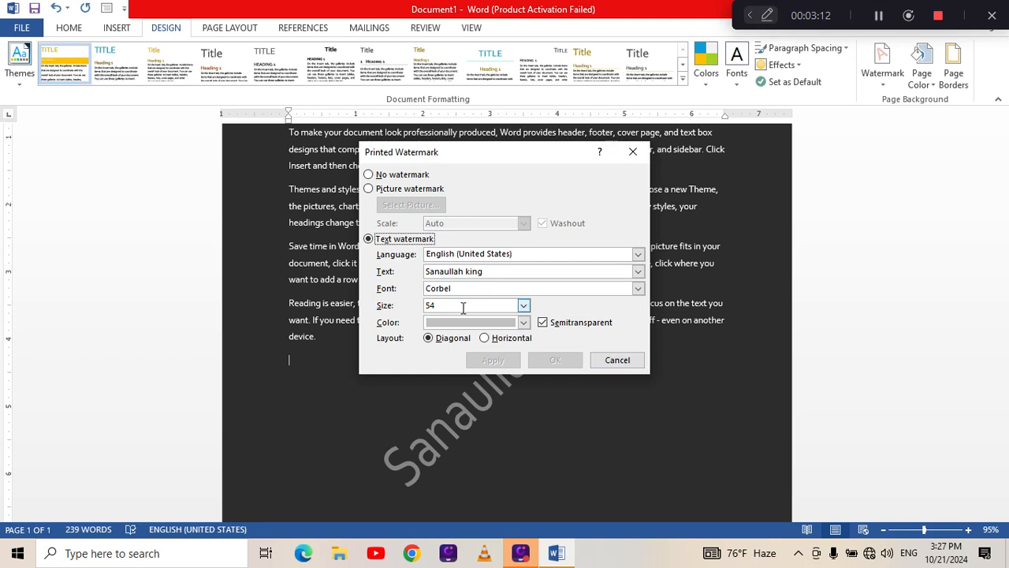
left_click(524, 306)
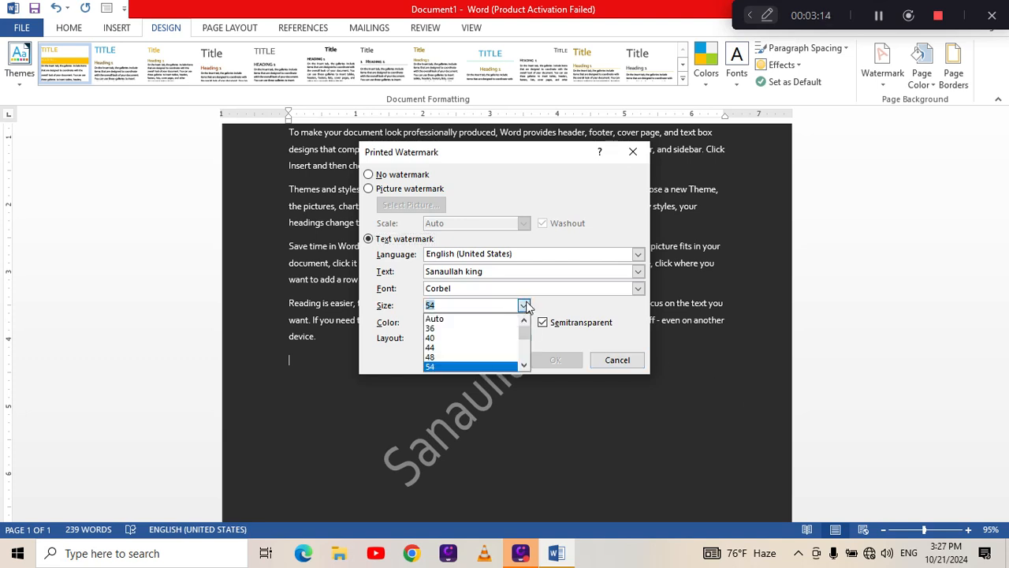
left_click(523, 306)
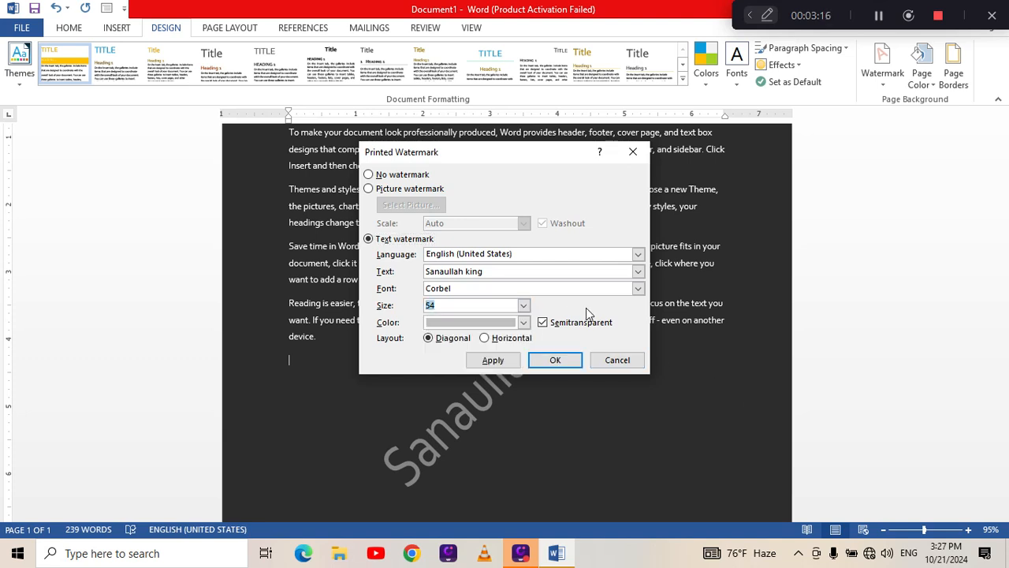
left_click(638, 288)
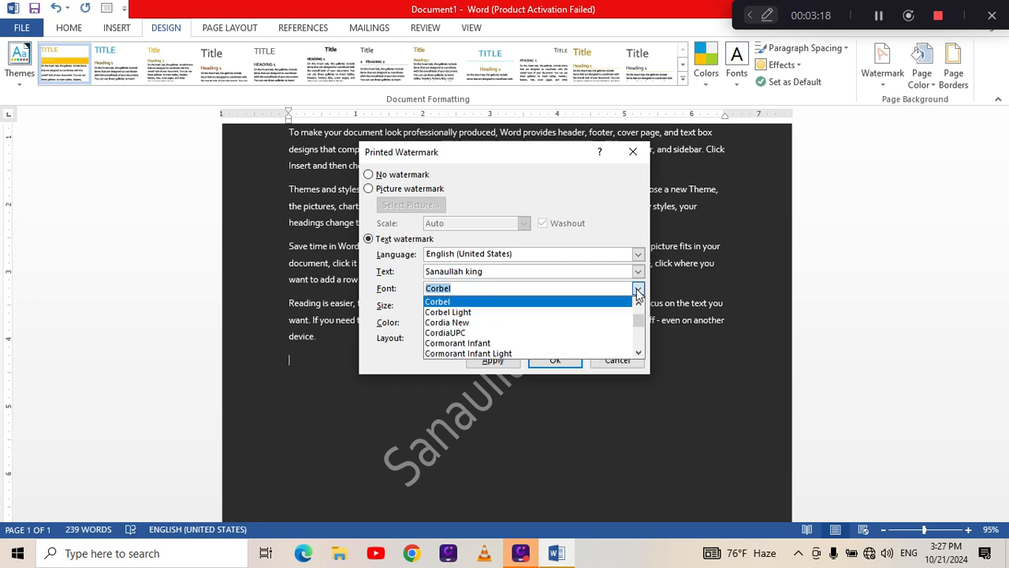
left_click(556, 331)
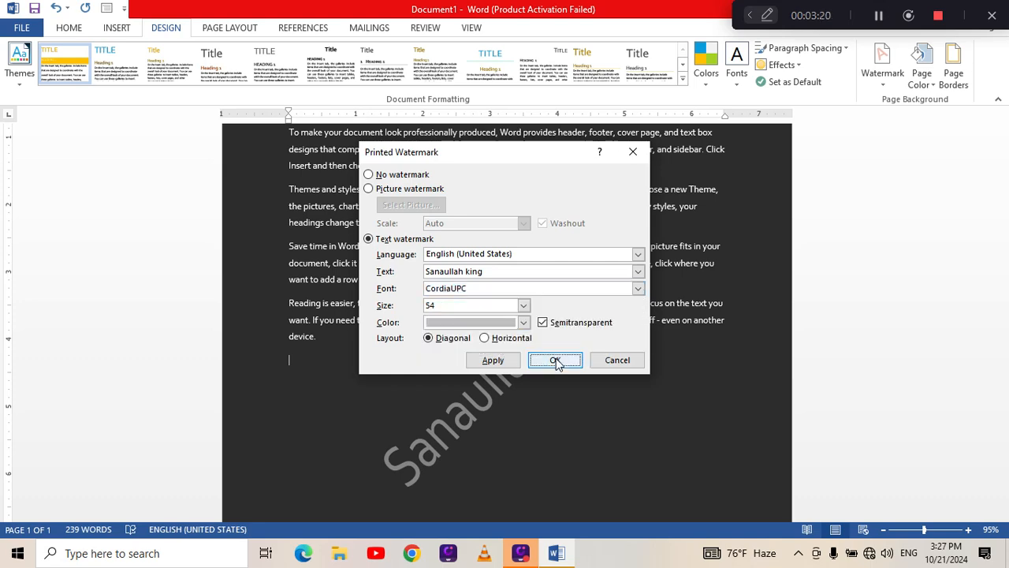
left_click(555, 360)
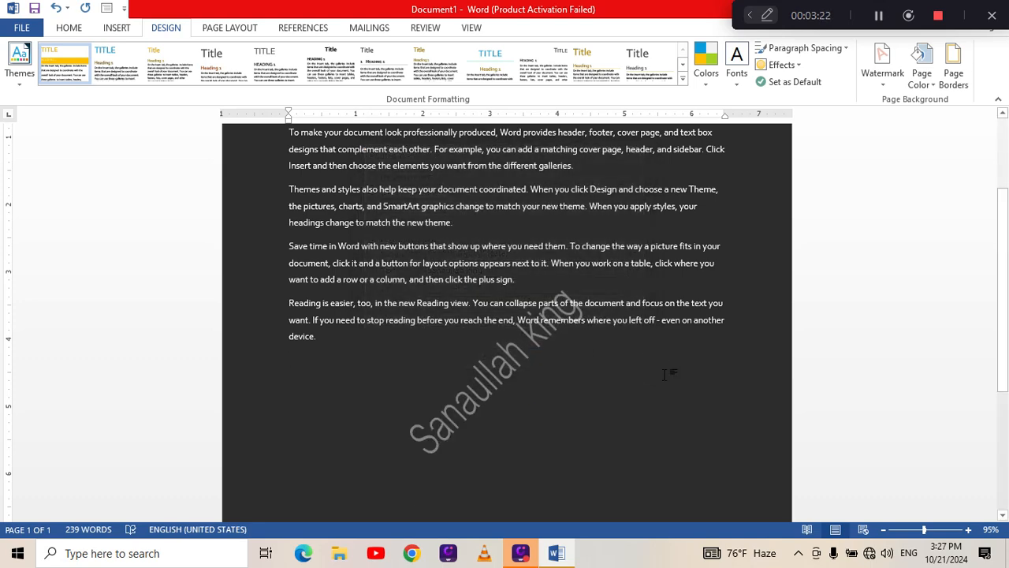
scroll(670, 373, "up", 2)
scroll(788, 284, "down", 2)
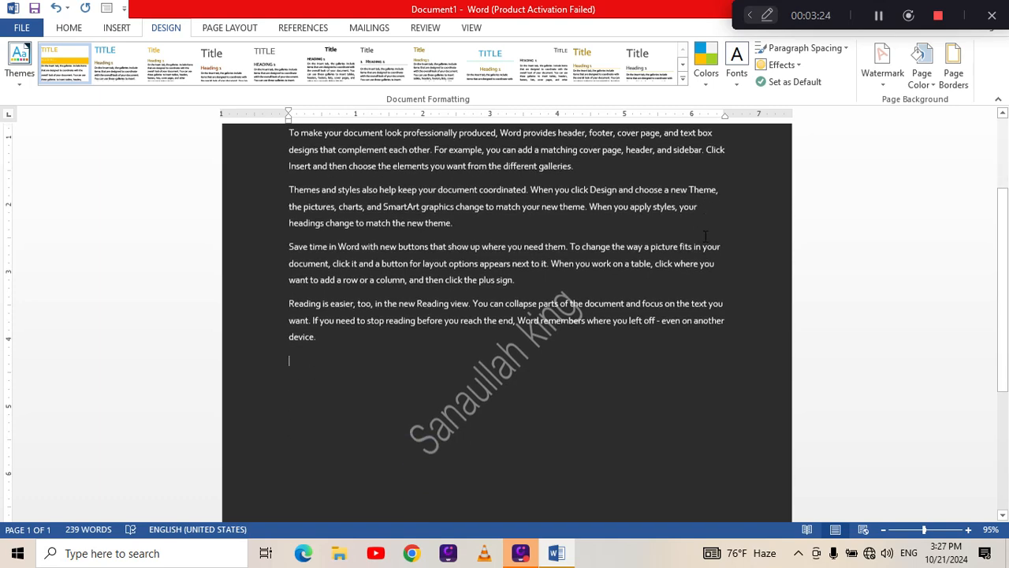
Add a 3 pt multi-line box border around the pages of the whole document.
scroll(895, 195, "up", 3)
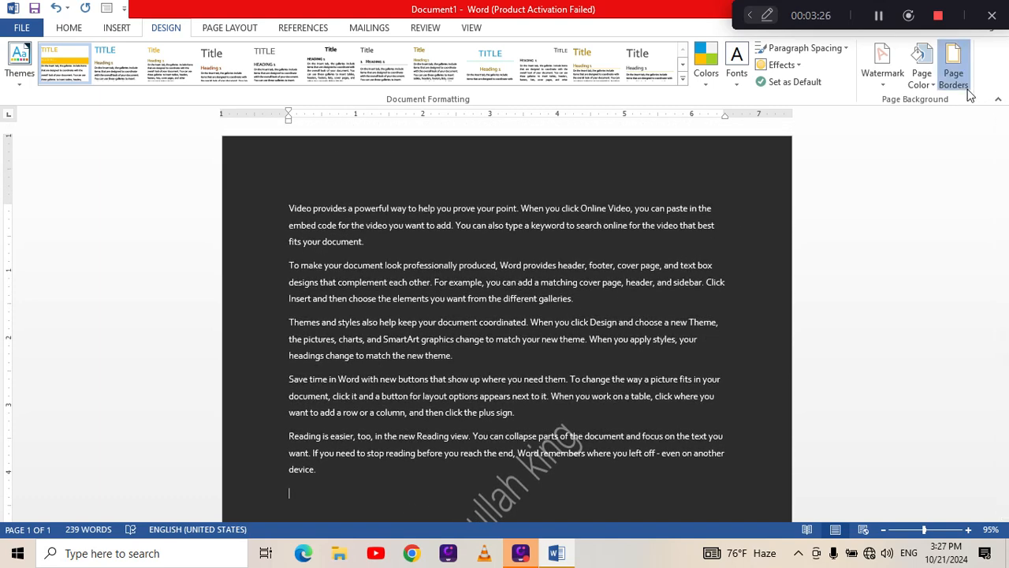
left_click(954, 67)
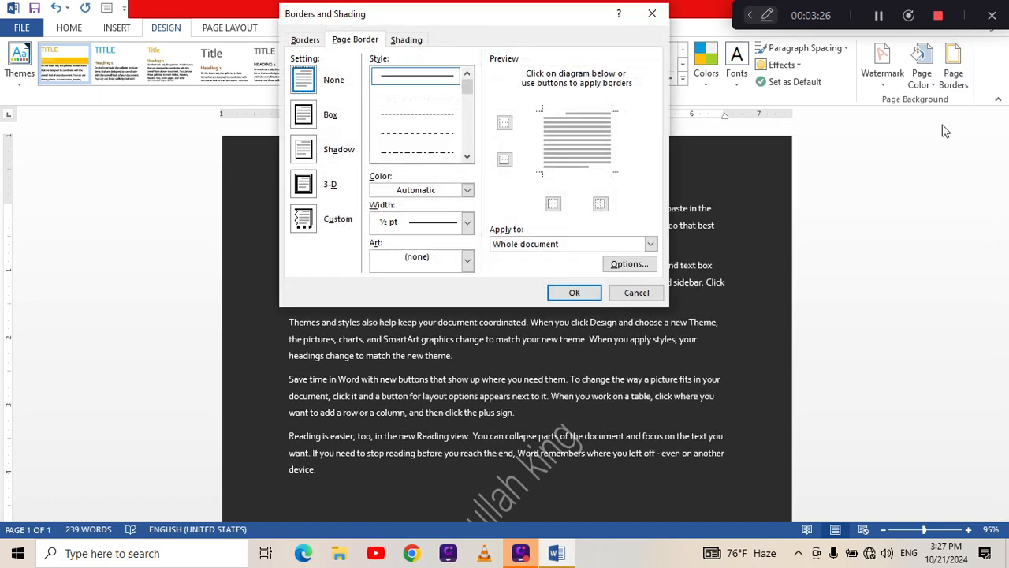
left_click(468, 100)
left_click_drag(465, 105, 465, 118)
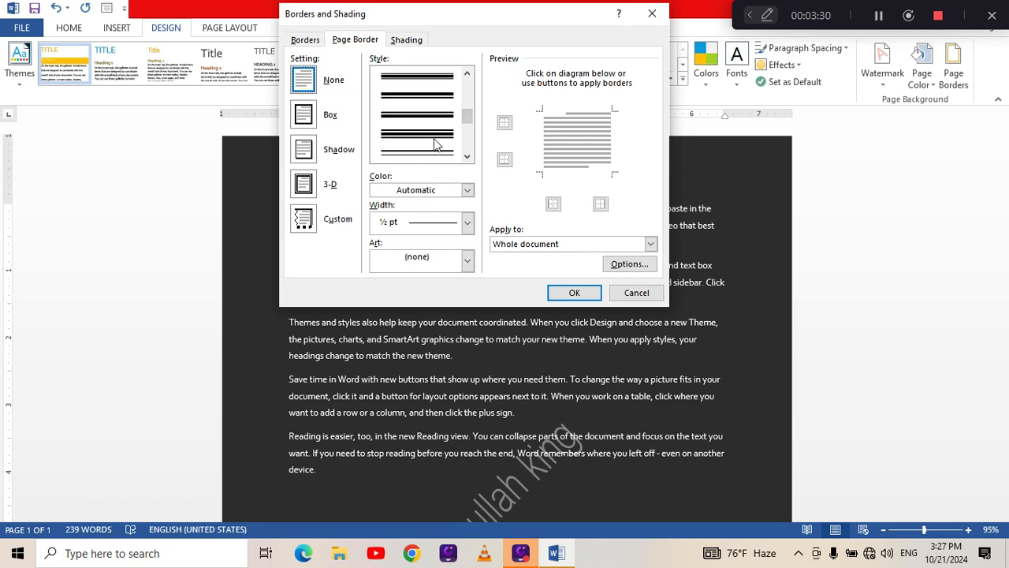
left_click(436, 149)
left_click(572, 293)
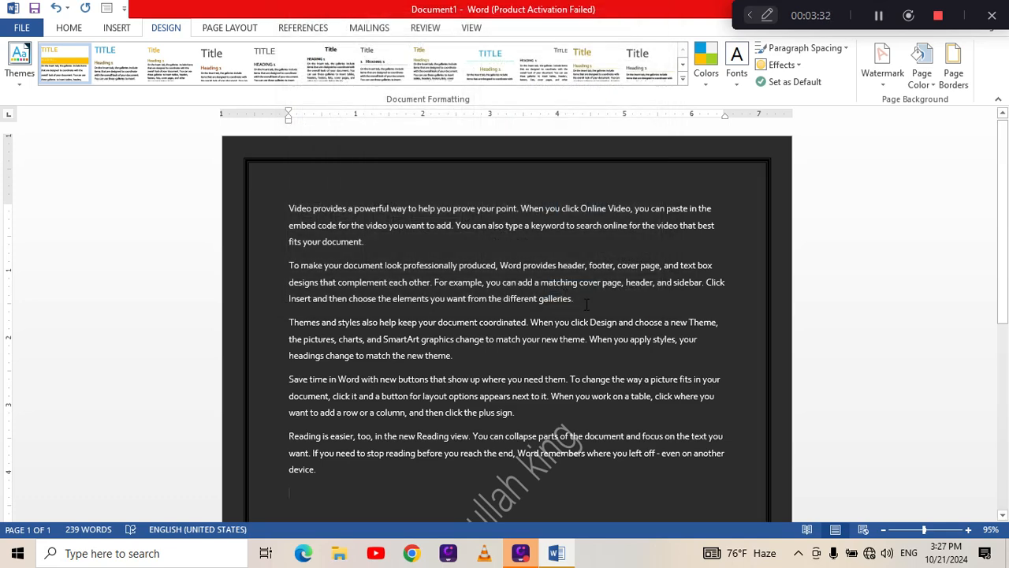
Change the page border to the orange cupcake art for the whole document and check it along the page.
left_click(953, 64)
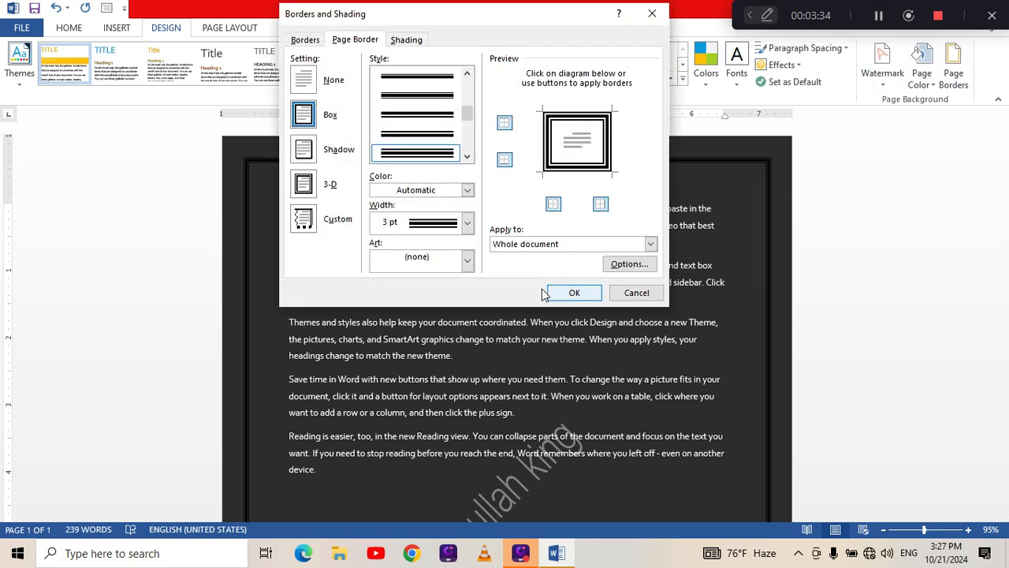
left_click(467, 260)
left_click(418, 323)
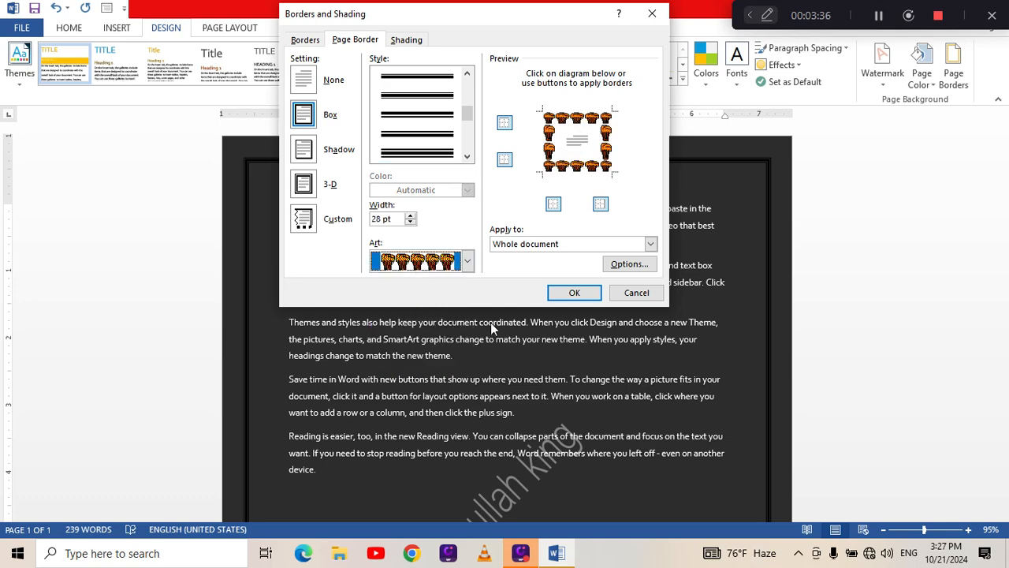
left_click(587, 292)
scroll(812, 316, "down", 3)
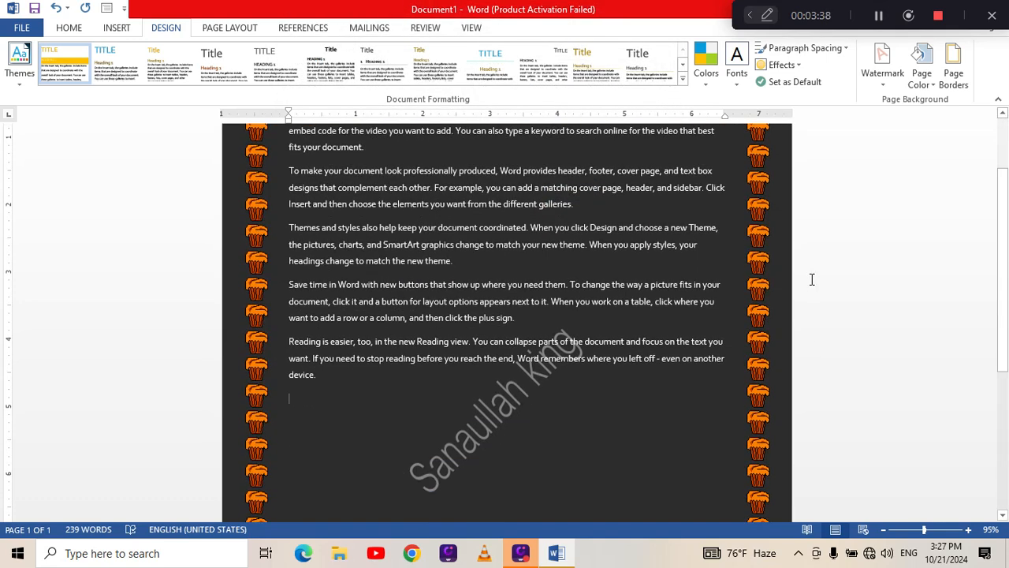
scroll(812, 279, "down", 3)
scroll(812, 279, "up", 6)
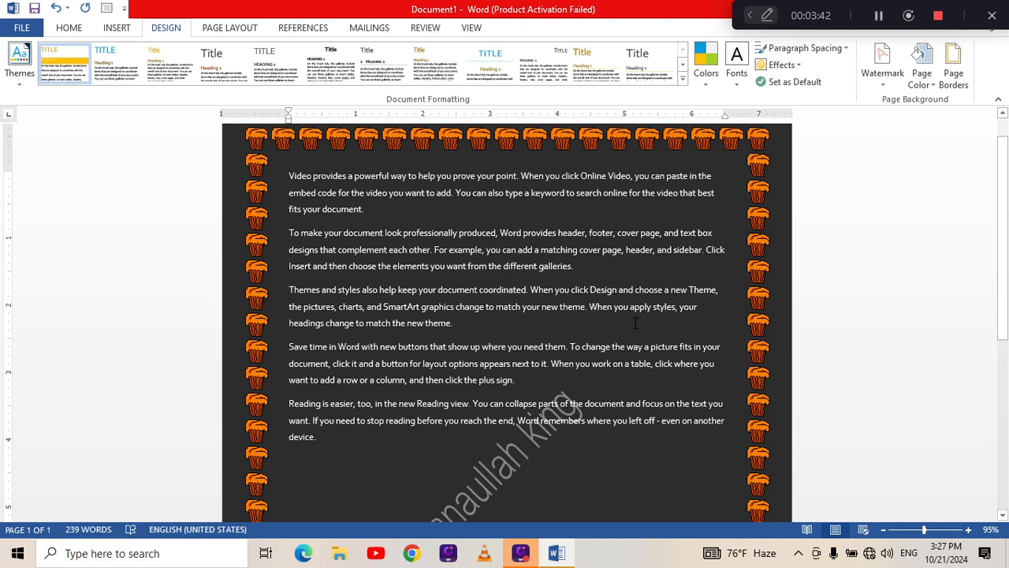
scroll(635, 324, "down", 3)
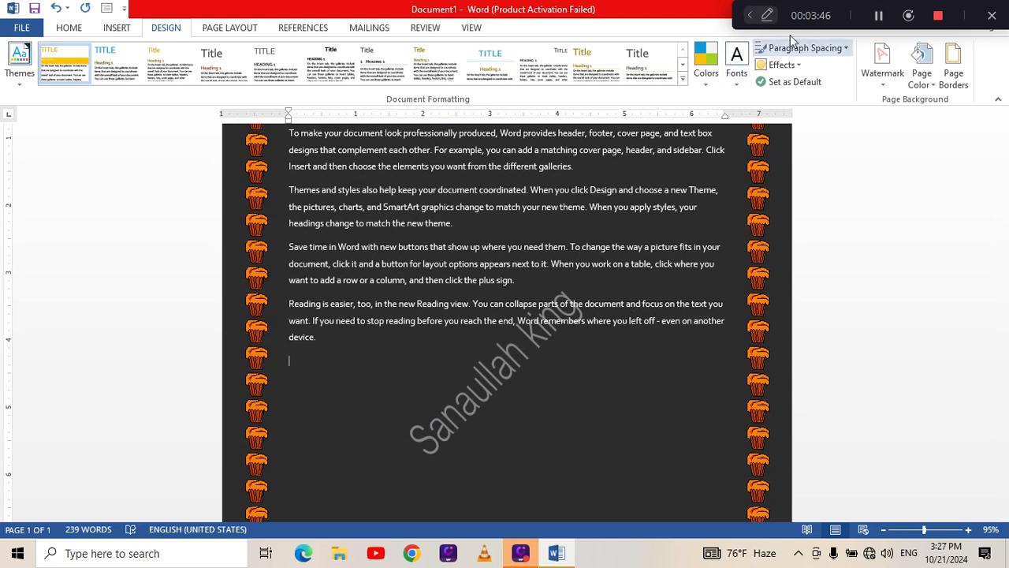
Close the document without saving the changes.
left_click_drag(842, 15, 429, 174)
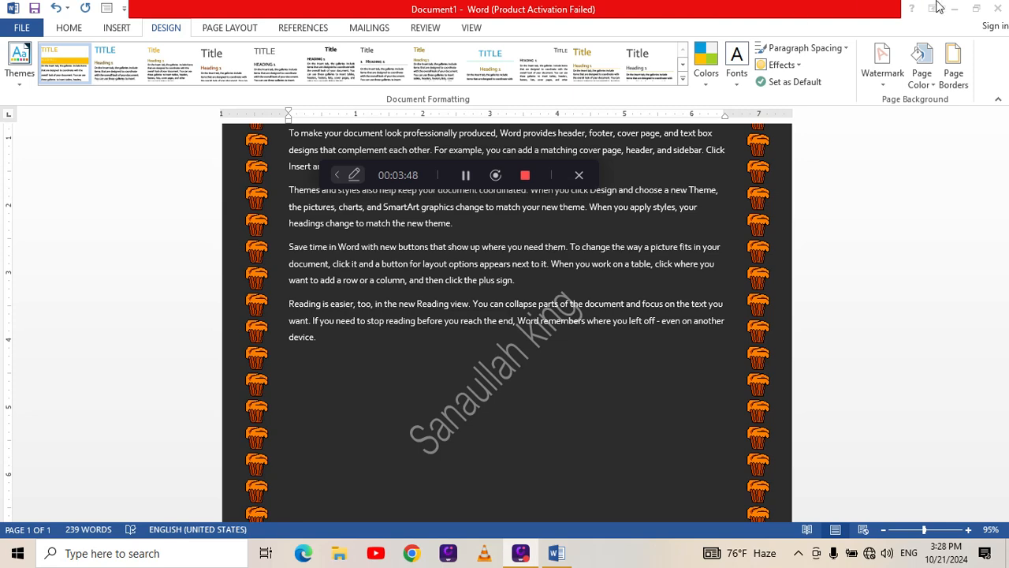
left_click(990, 8)
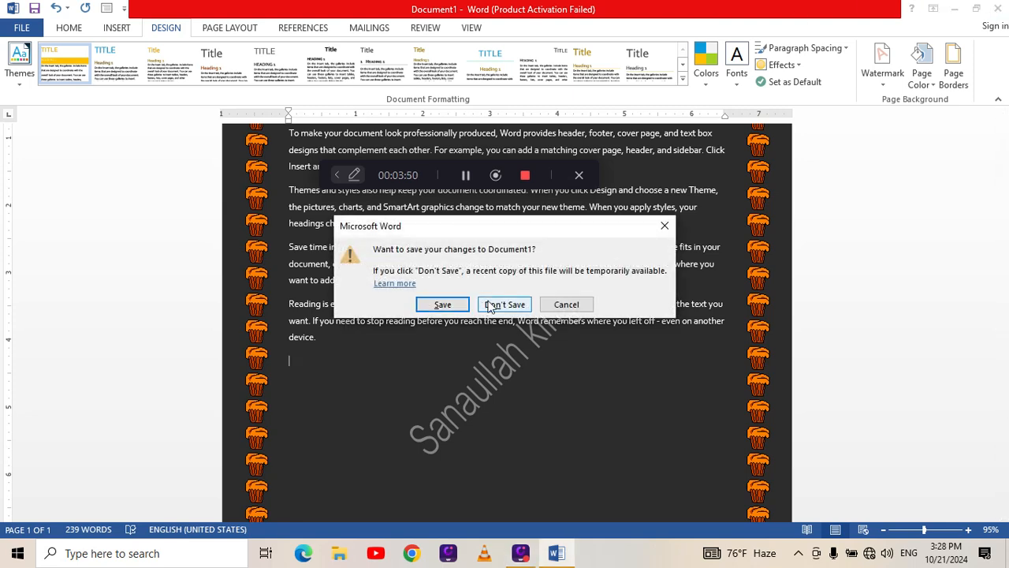
left_click(505, 300)
left_click_drag(430, 174, 410, 37)
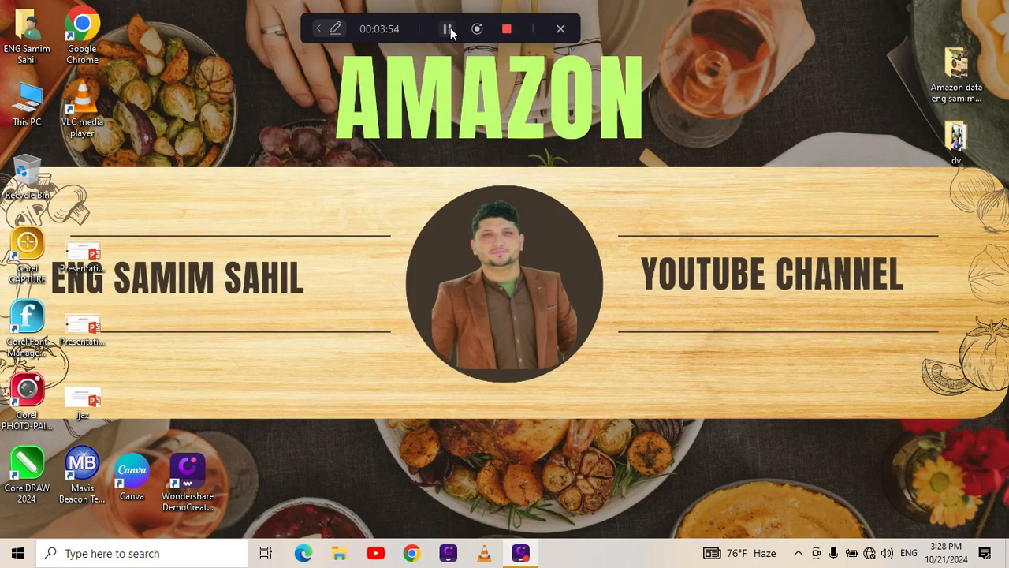